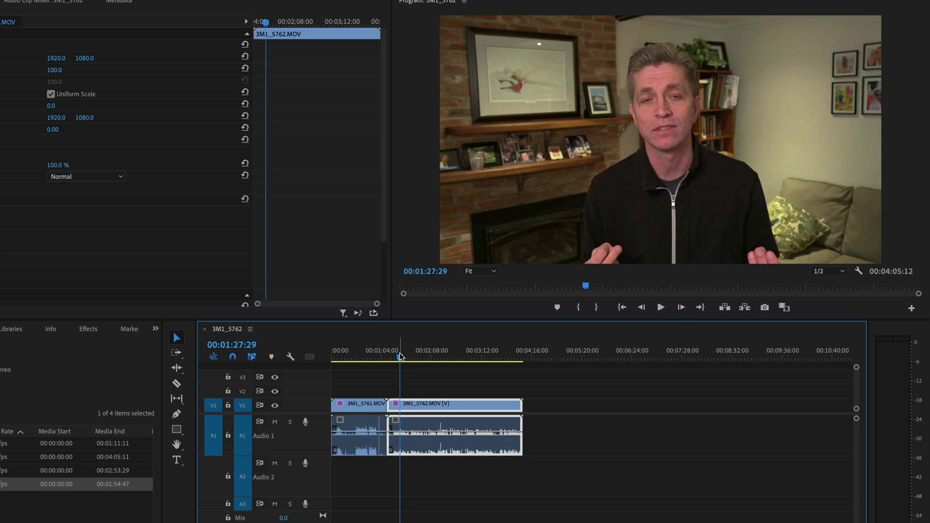
Step: Preview the camera footage, then place IMG_0029.MOV on V2/A2 above 3M1_5762
drag(400, 356, 412, 354)
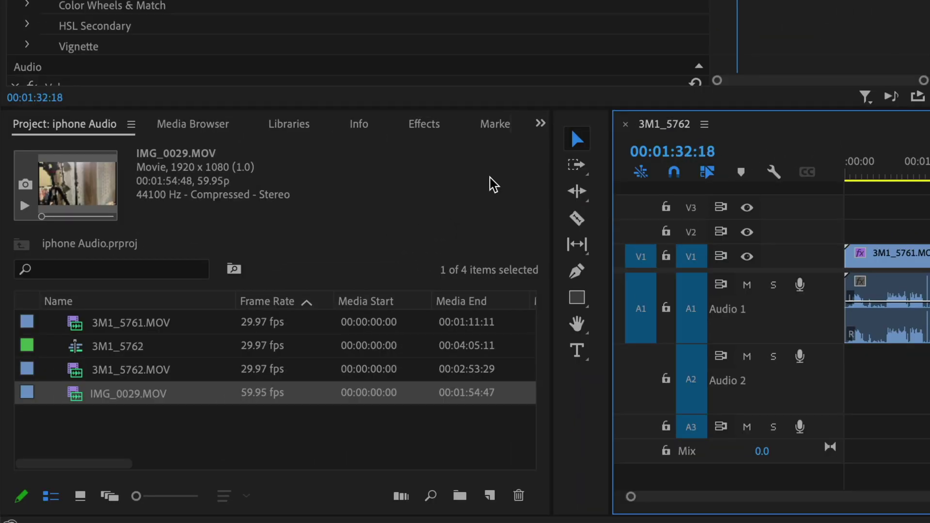
drag(81, 393, 620, 343)
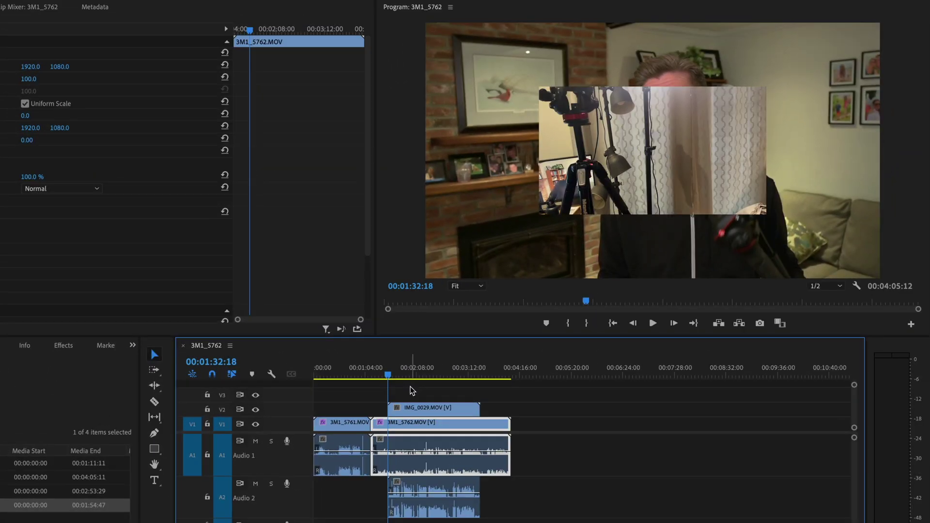
Step: Delete IMG_0029's video clip from V2, leaving its audio on A2
key(space)
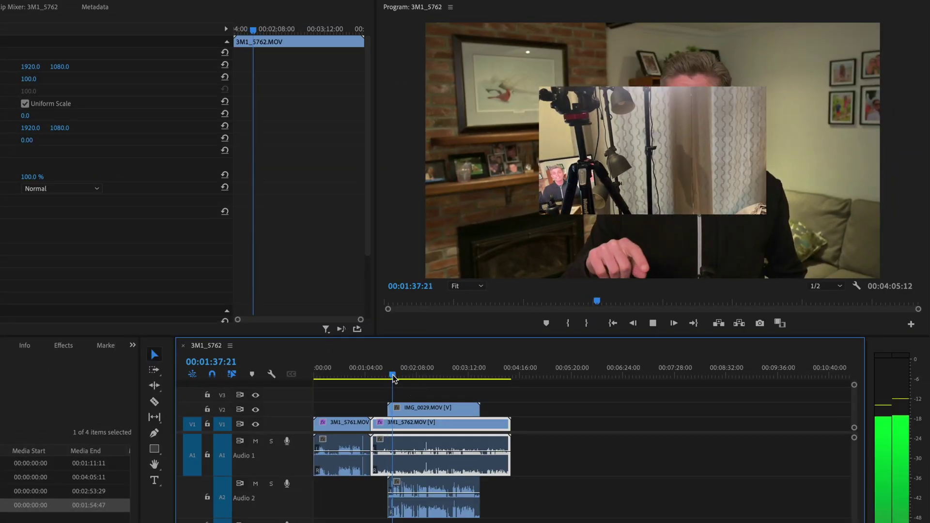
key(space)
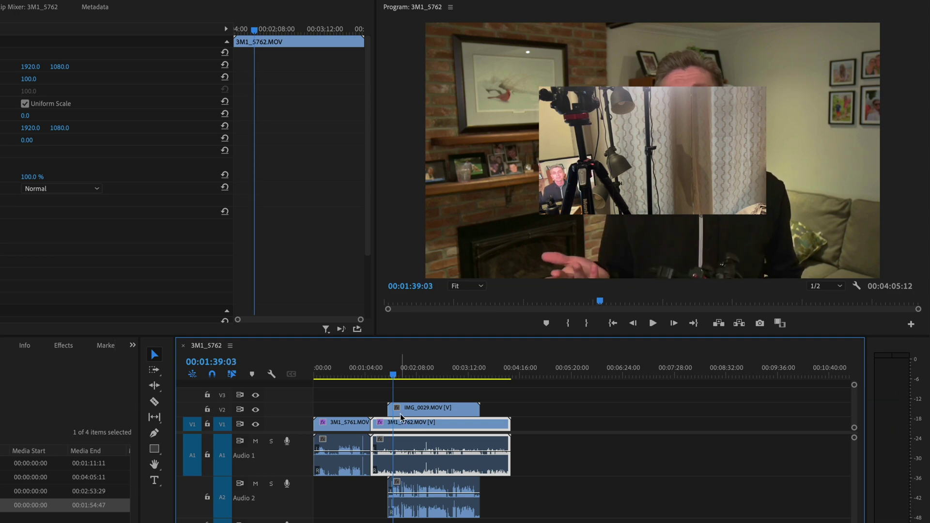
click(420, 396)
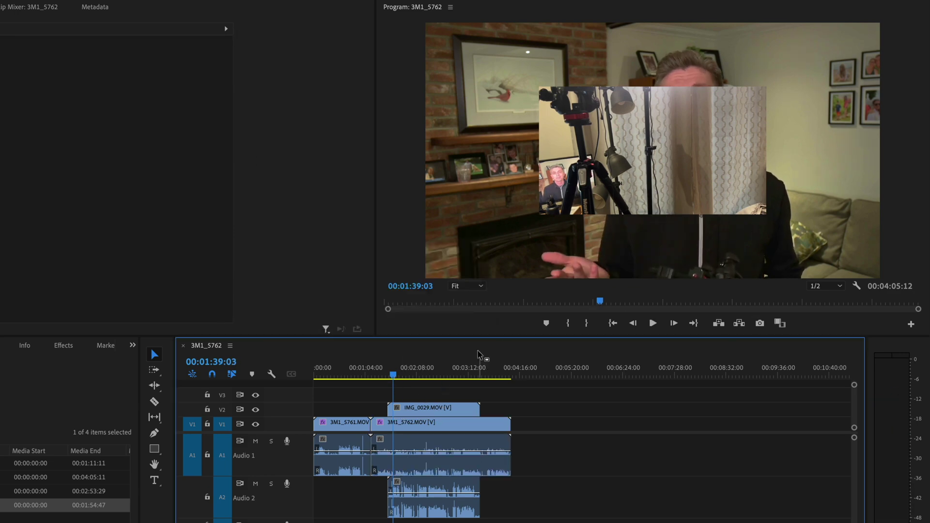
click(441, 408)
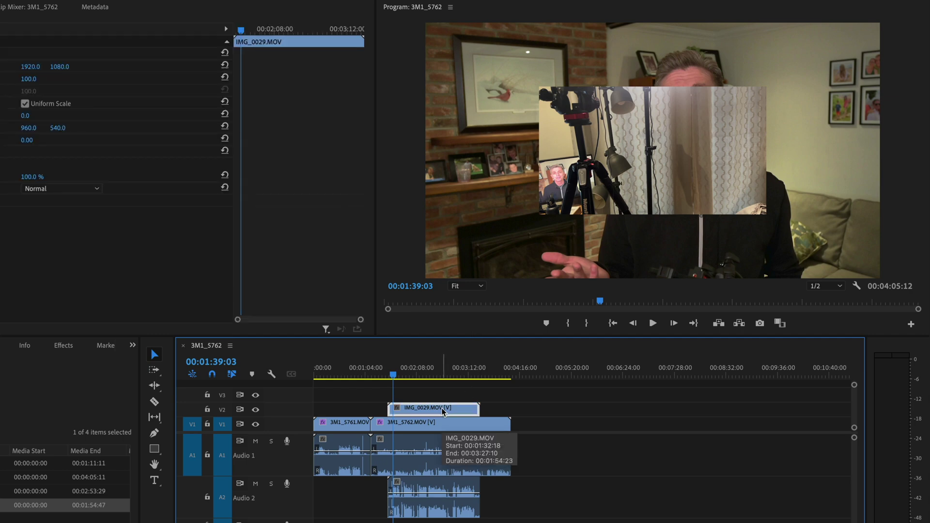
key(Delete)
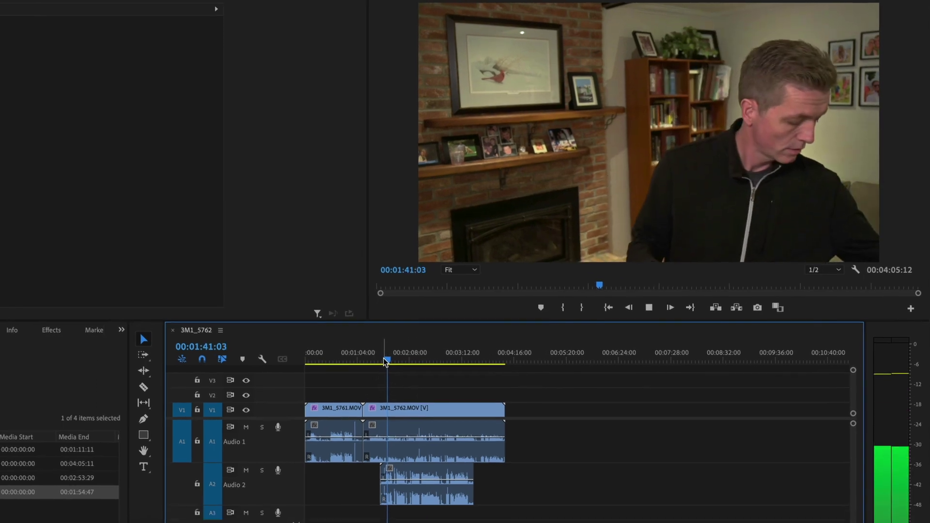
key(space)
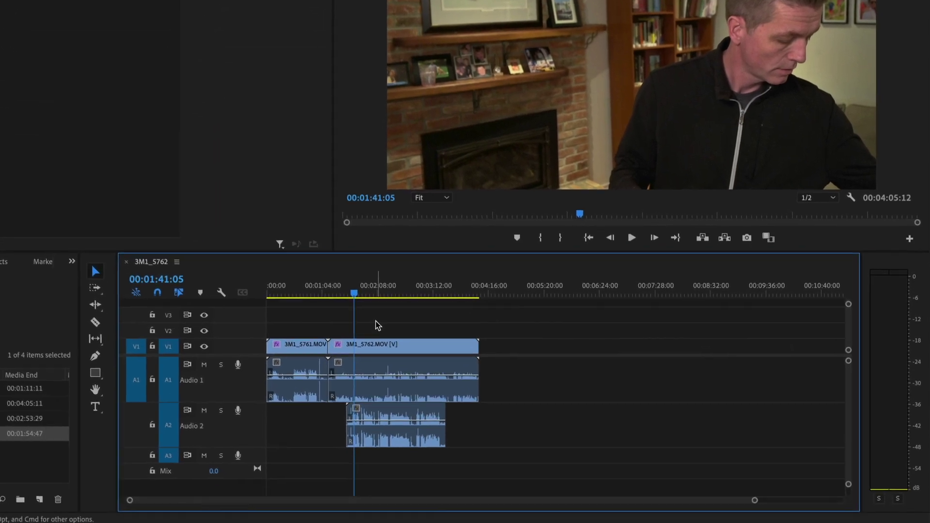
Step: Synchronize 3M1_5762 and the IMG_0029 audio clip using Audio as the sync point
drag(376, 321, 410, 445)
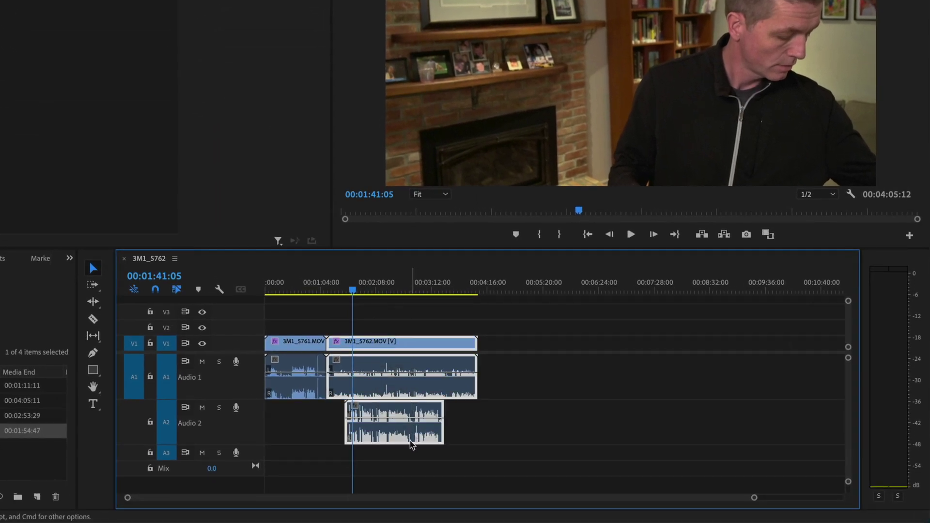
right_click(387, 367)
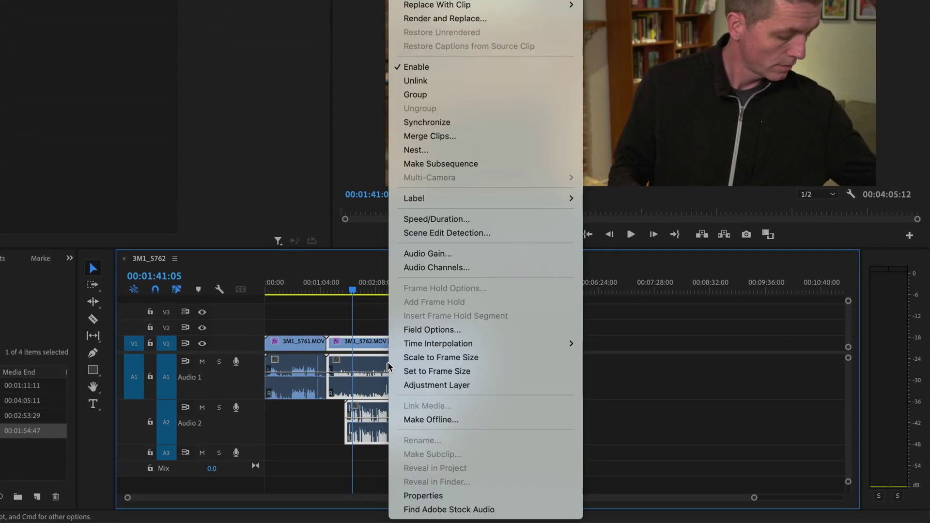
click(457, 123)
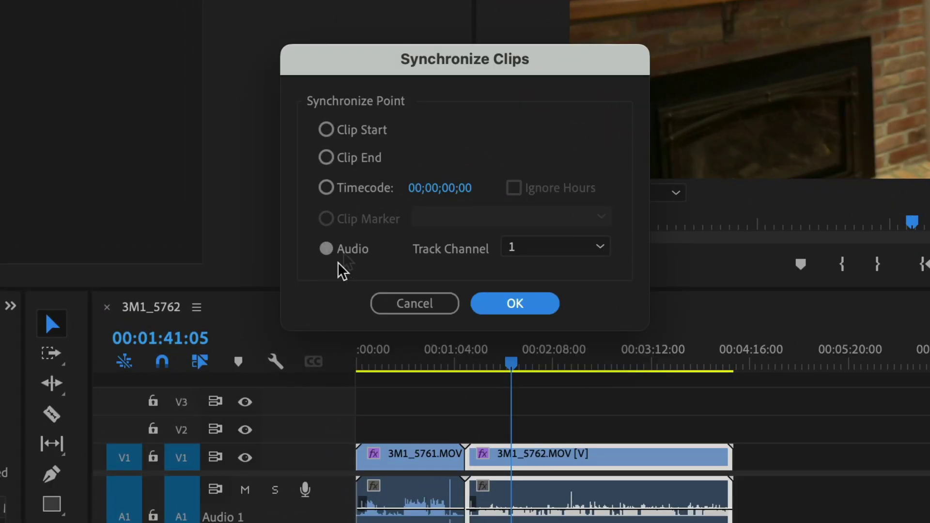
click(515, 305)
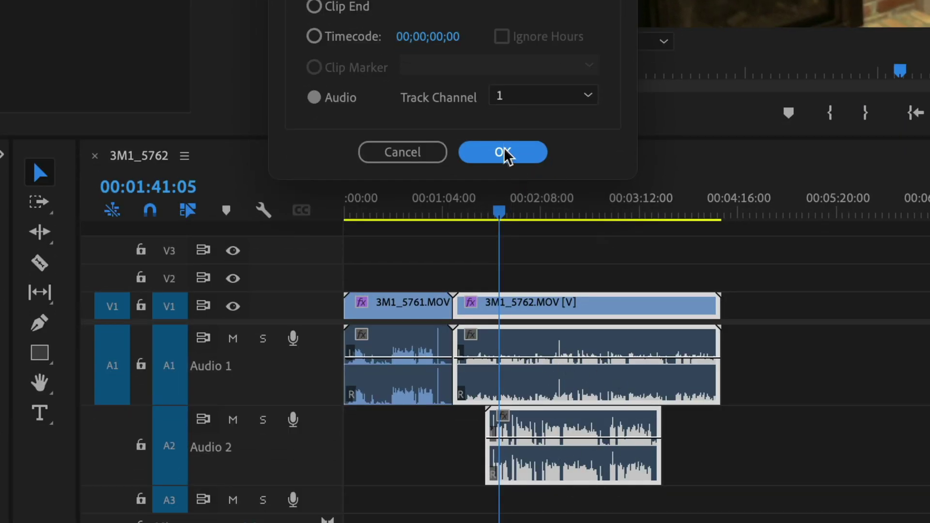
click(504, 154)
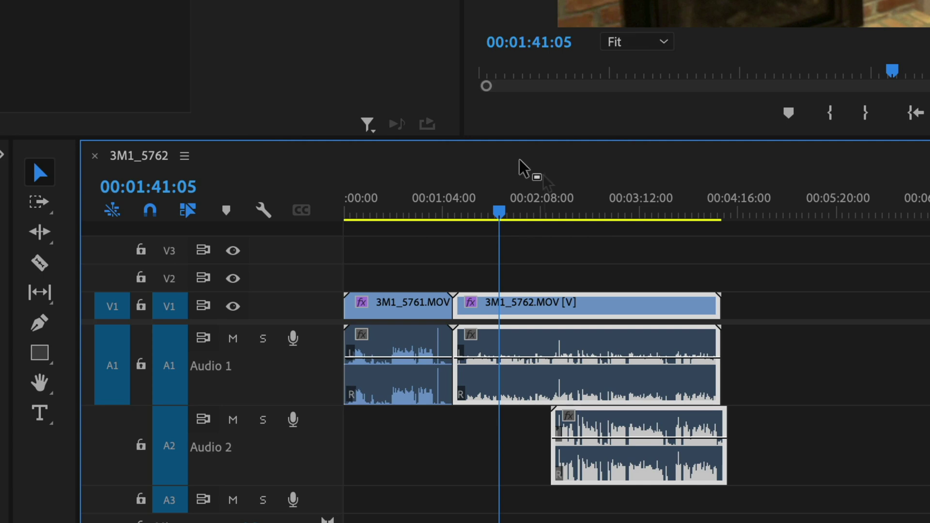
click(550, 206)
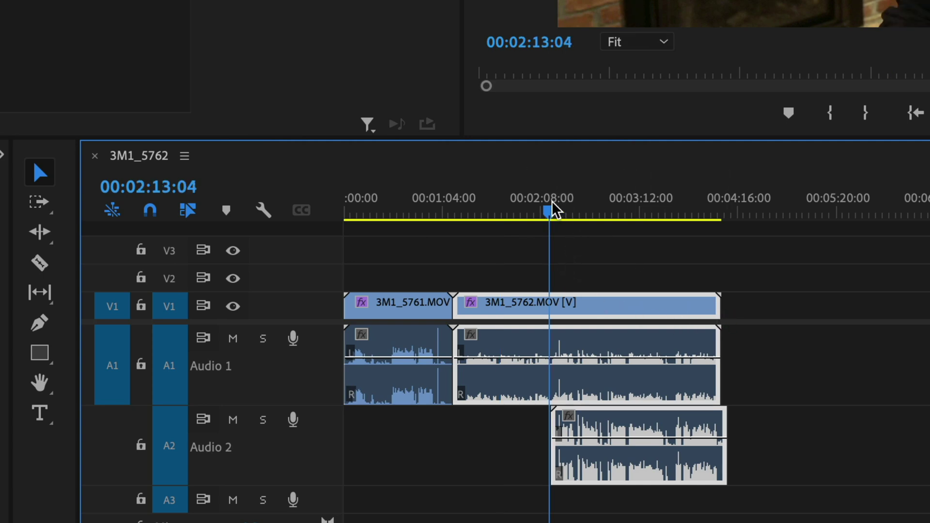
key(space)
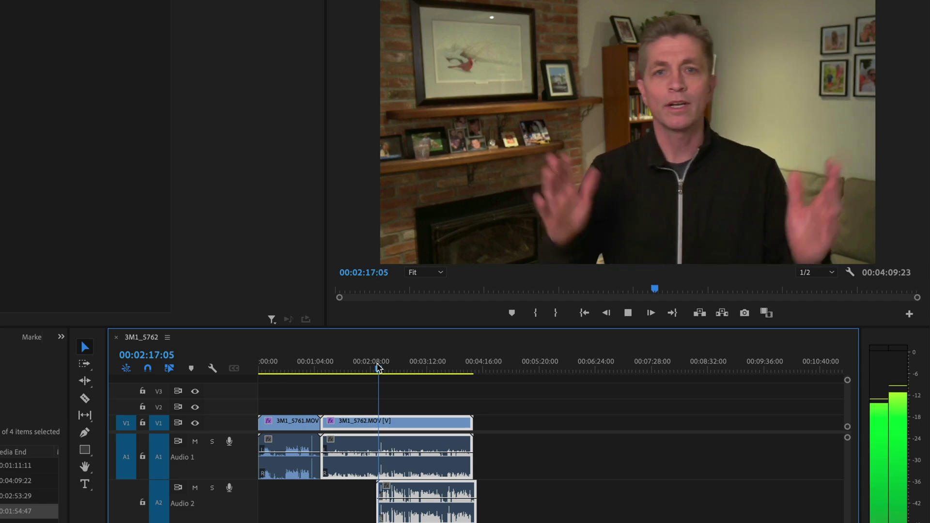
key(space)
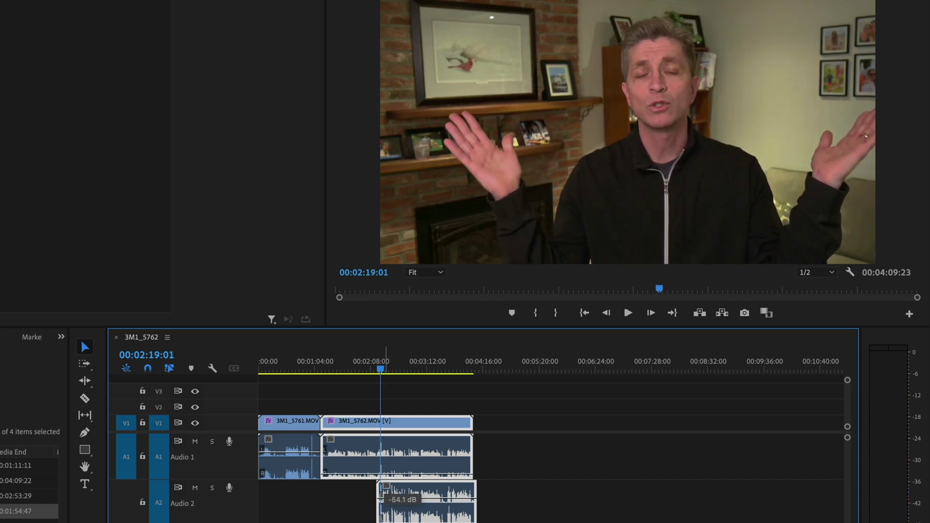
click(377, 373)
key(space)
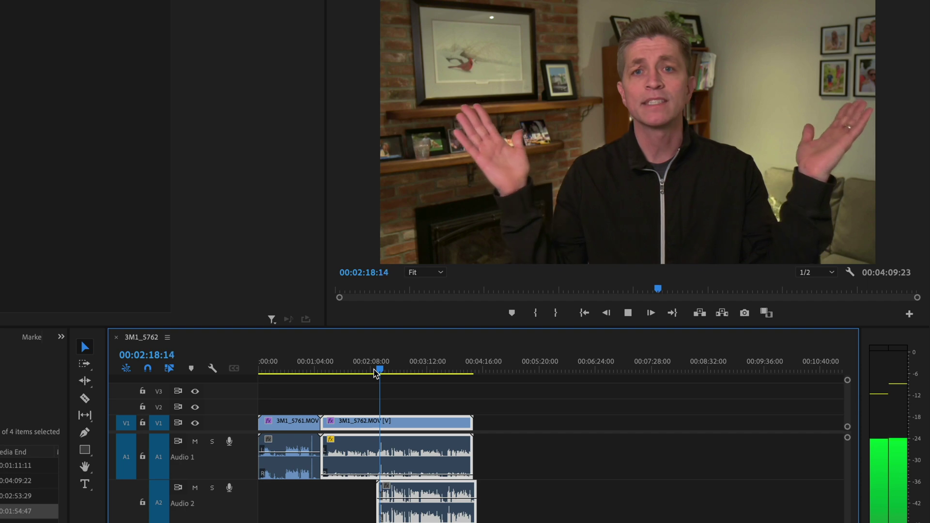
key(space)
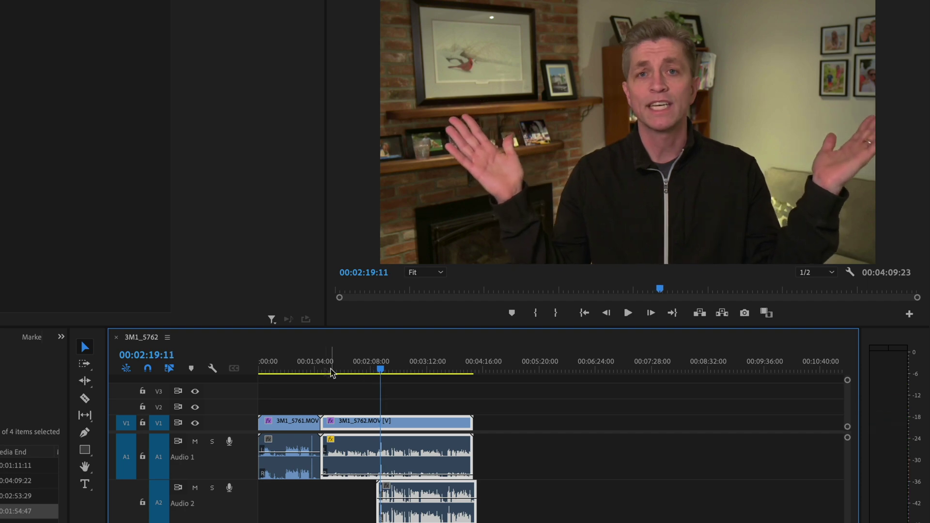
drag(296, 371, 296, 370)
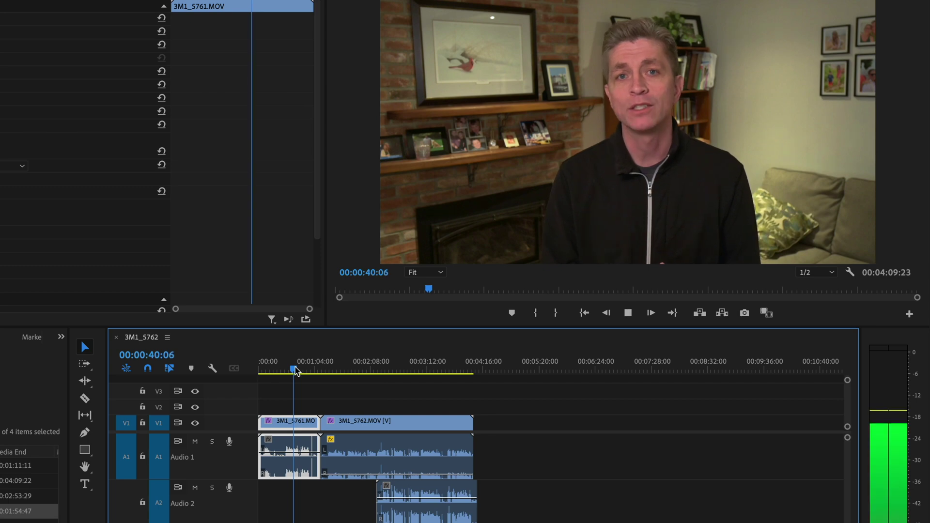
scroll(296, 370, down, 1)
scroll(296, 370, down, 1)
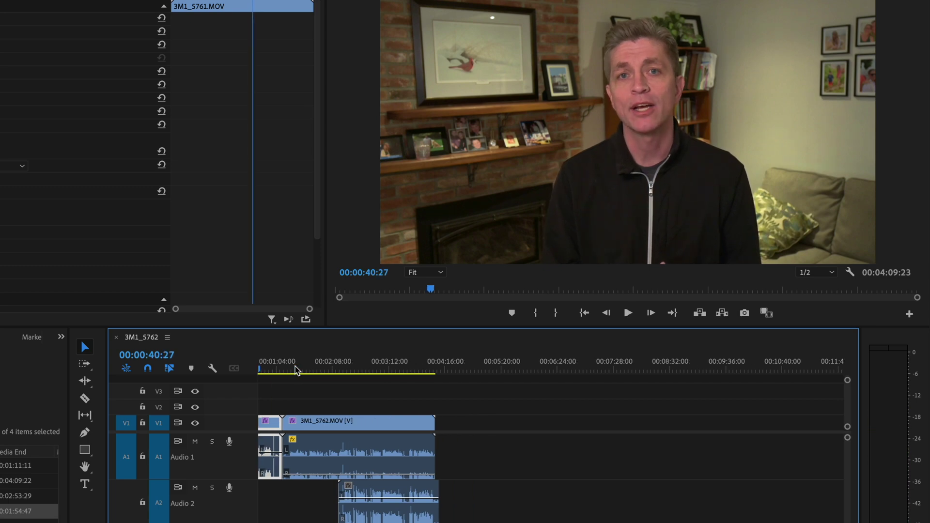